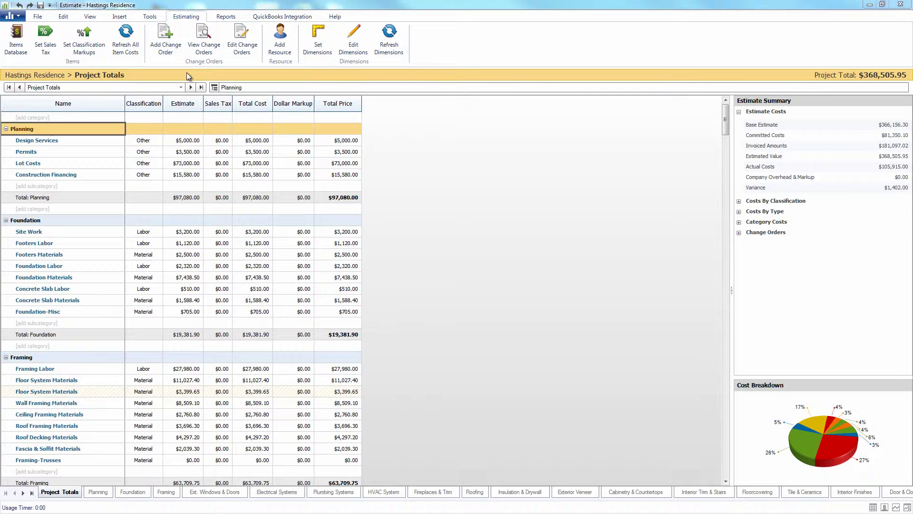
# Step: Bring up the Company Overhead & Margin sheet from the estimate's sheet list
pyautogui.click(183, 89)
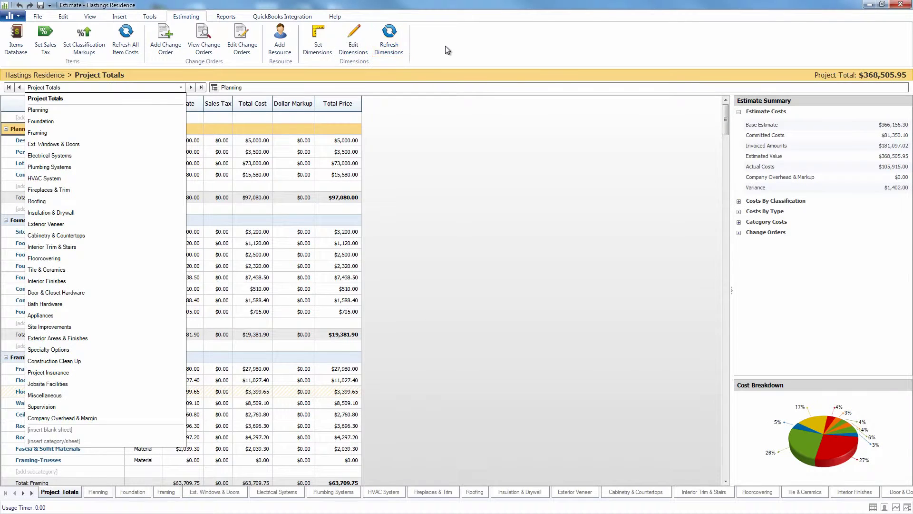
pyautogui.click(430, 44)
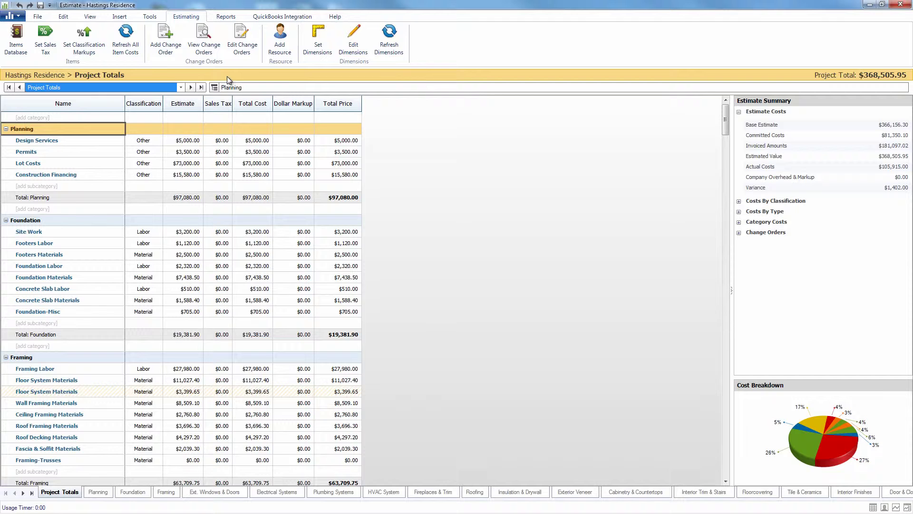
pyautogui.click(126, 18)
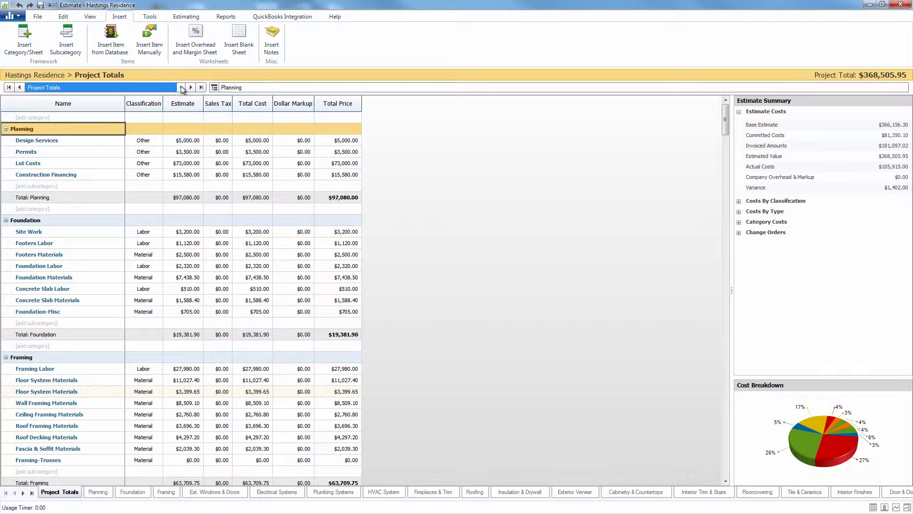
pyautogui.click(490, 223)
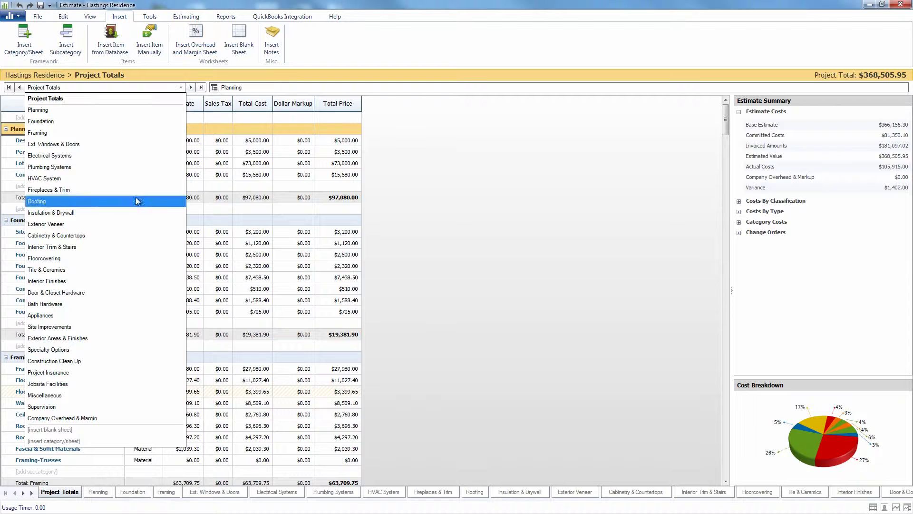
pyautogui.click(60, 416)
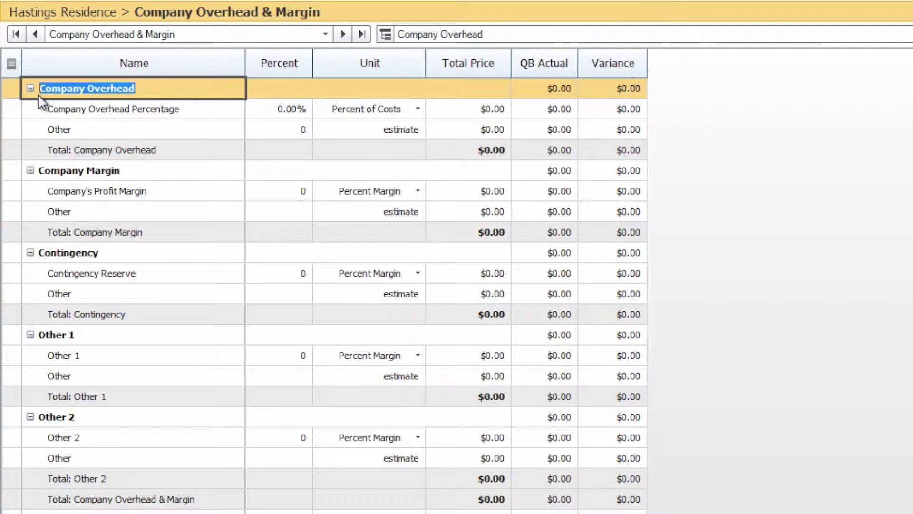
# Step: Enter 10% company overhead percentage and $10,000 other overhead
pyautogui.press('Return')
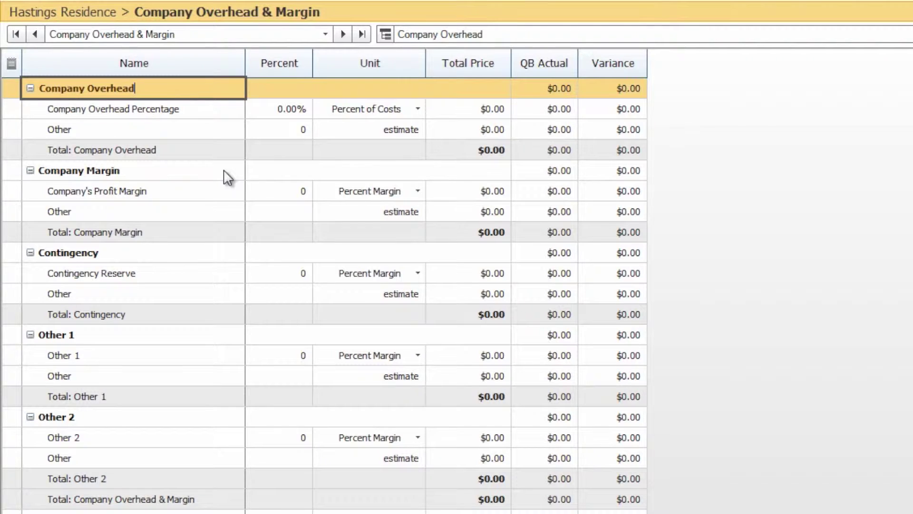
pyautogui.click(280, 112)
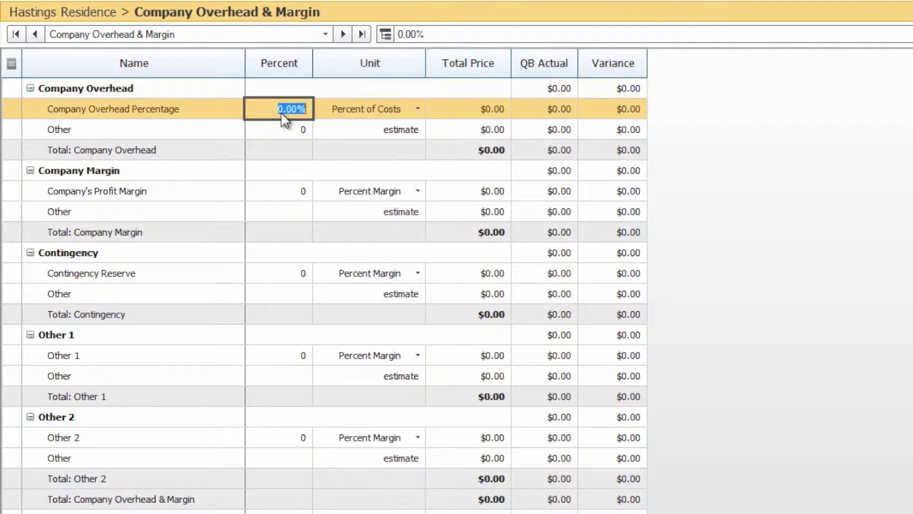
pyautogui.click(285, 127)
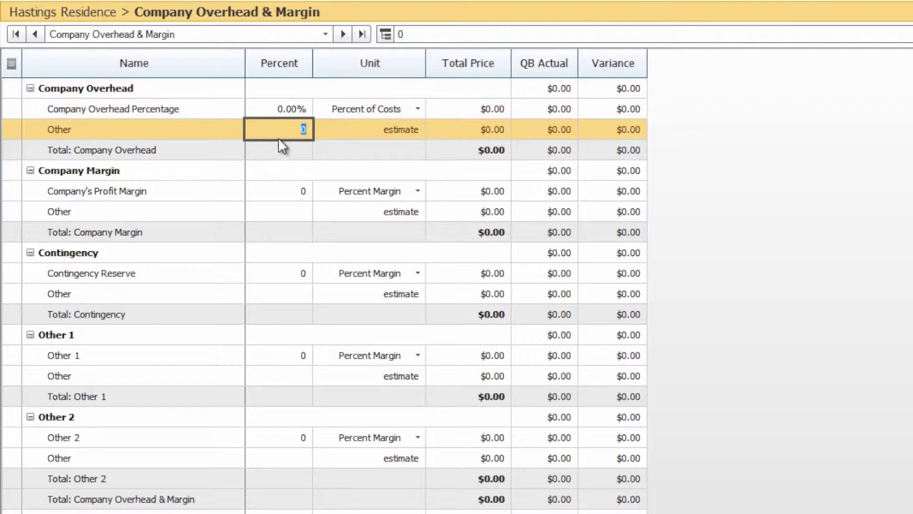
pyautogui.click(283, 110)
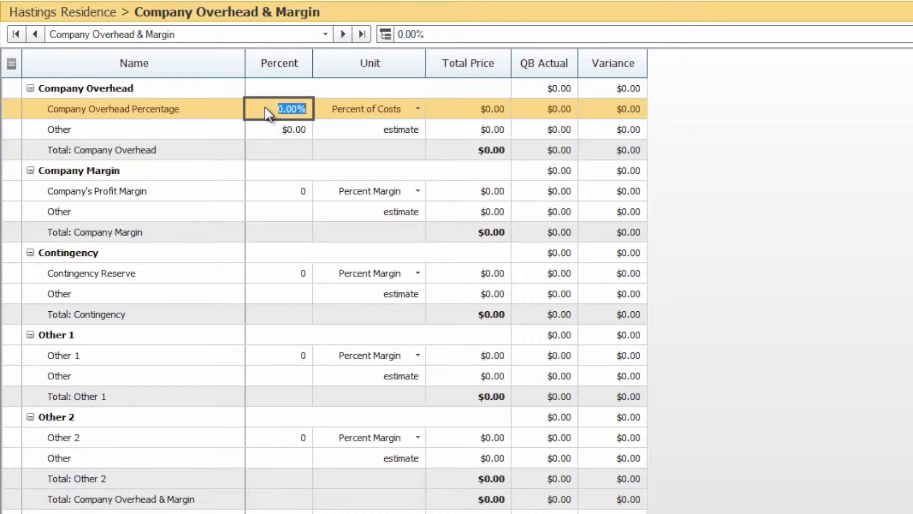
pyautogui.write('10')
pyautogui.click(254, 136)
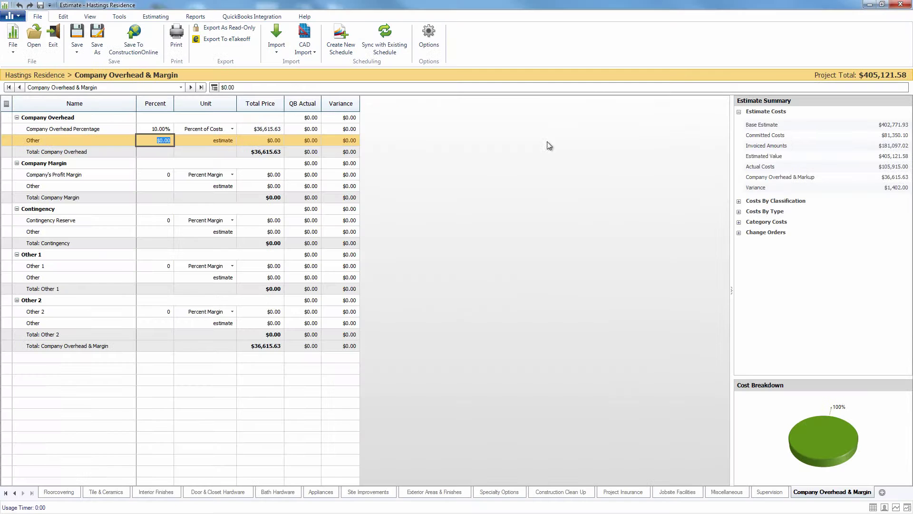
pyautogui.click(741, 216)
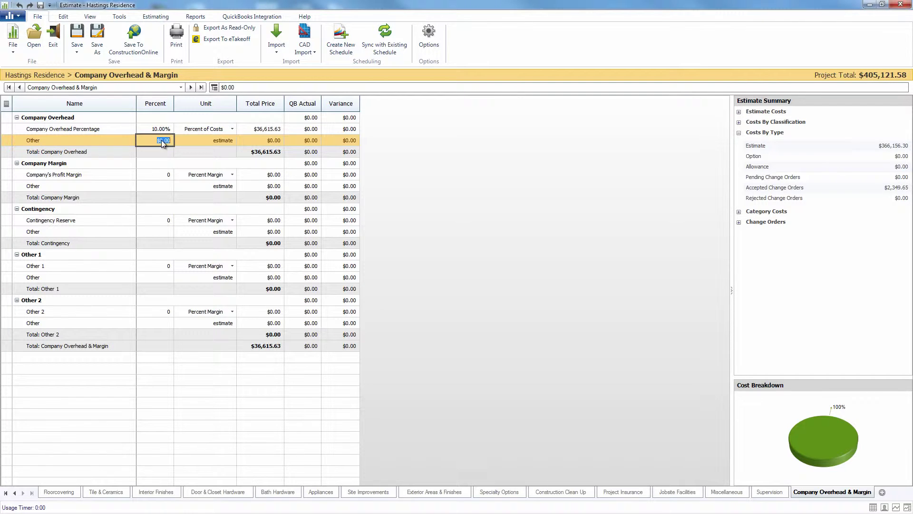
pyautogui.write('100000')
pyautogui.press('Return')
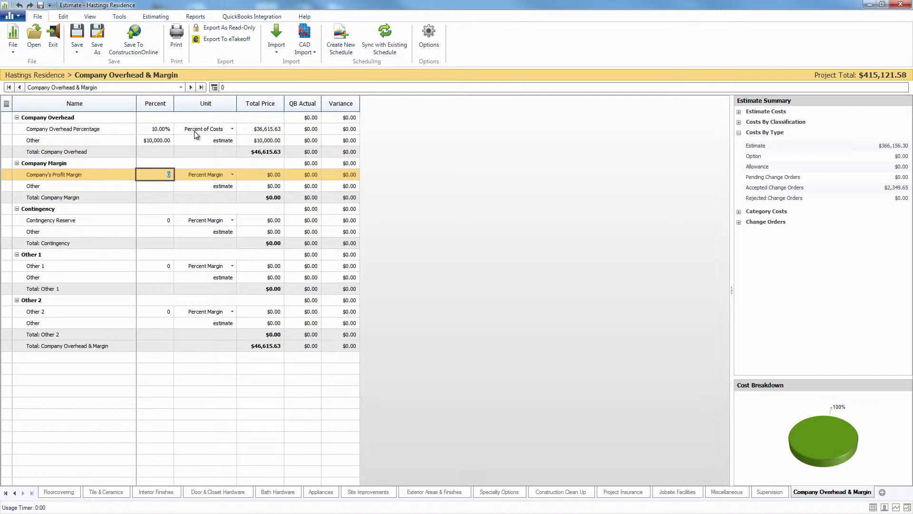
# Step: Calculate the 10% overhead as Percent Margin, then switch to the Floorcovering sheet
pyautogui.click(231, 130)
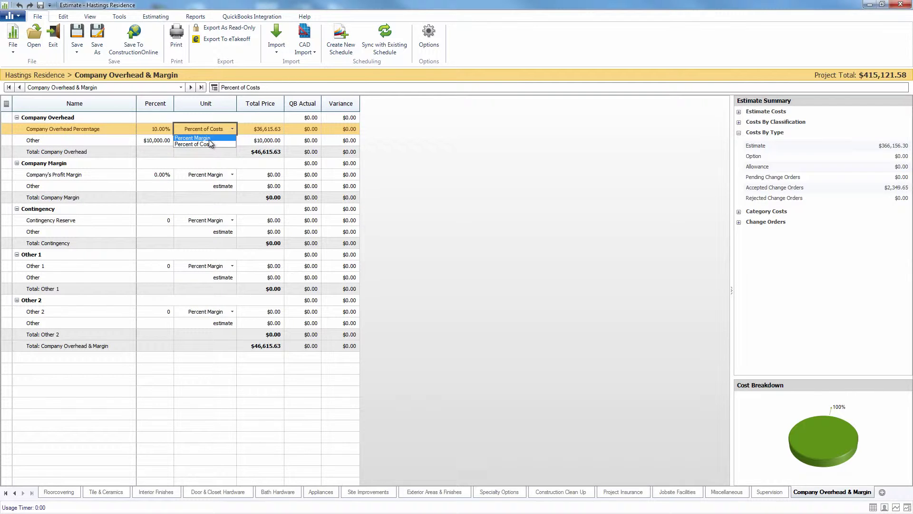
pyautogui.click(209, 139)
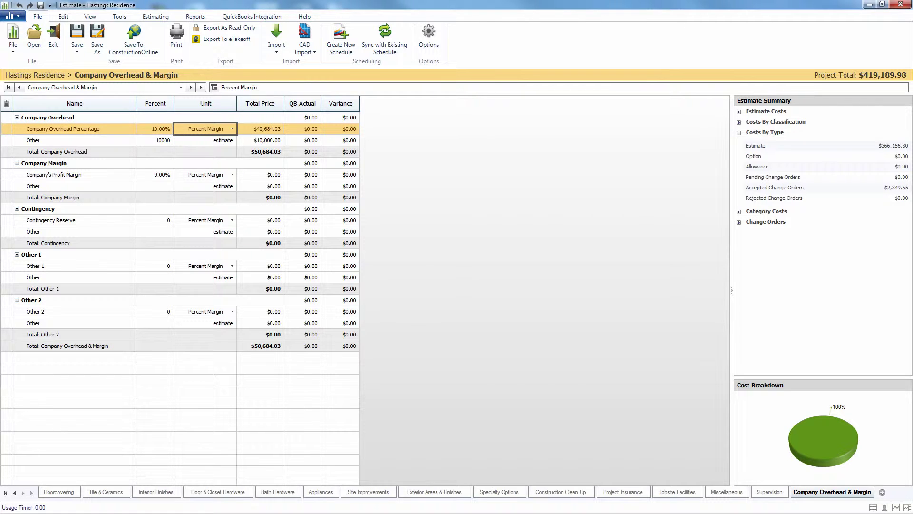
pyautogui.moveTo(557, 61); pyautogui.dragTo(526, 124)
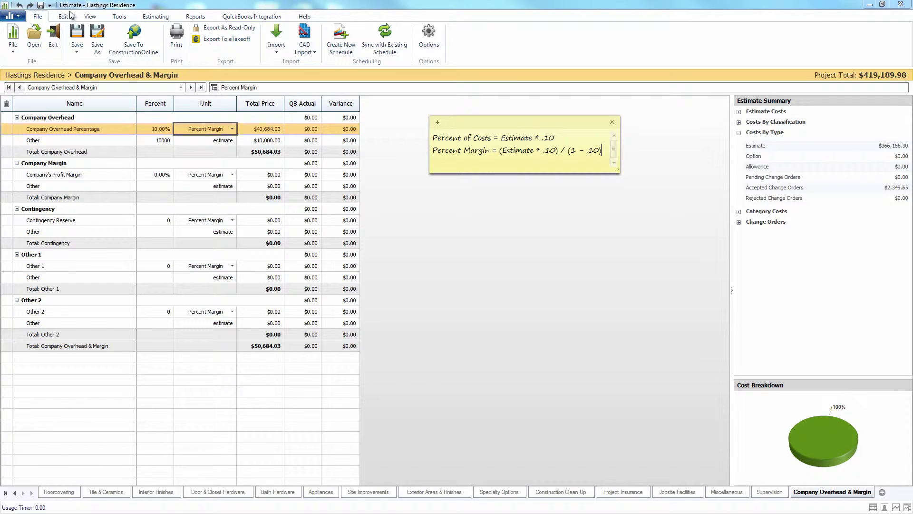
pyautogui.click(59, 491)
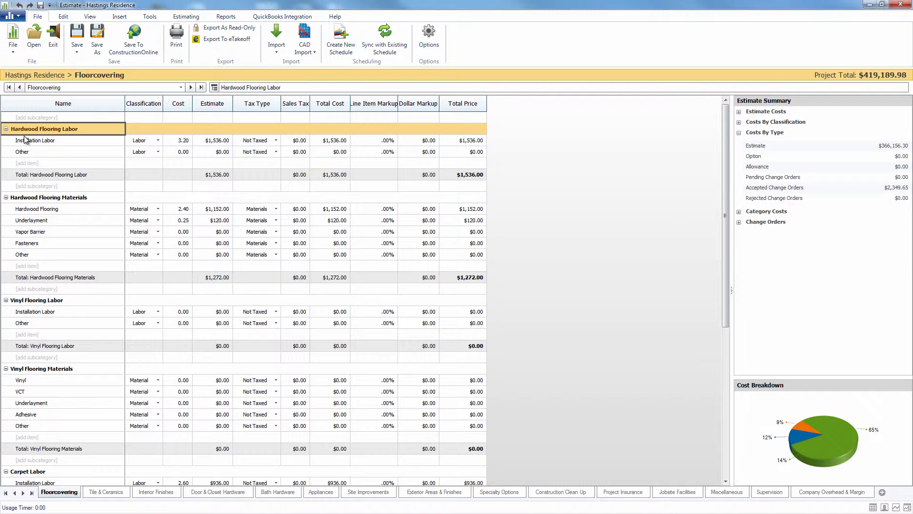
# Step: Give Installation Labor and its subcategory items a 10% line item markup, overriding the Labor classification
pyautogui.click(388, 140)
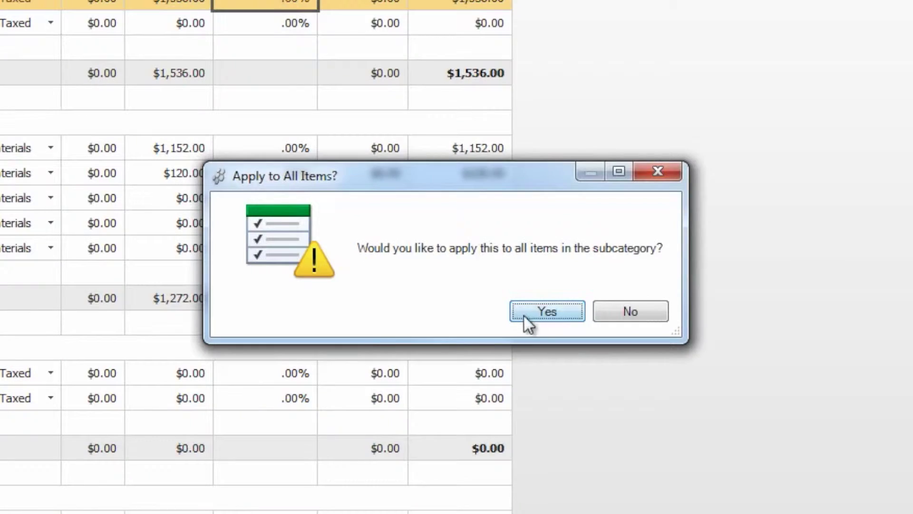
pyautogui.click(492, 284)
pyautogui.click(494, 283)
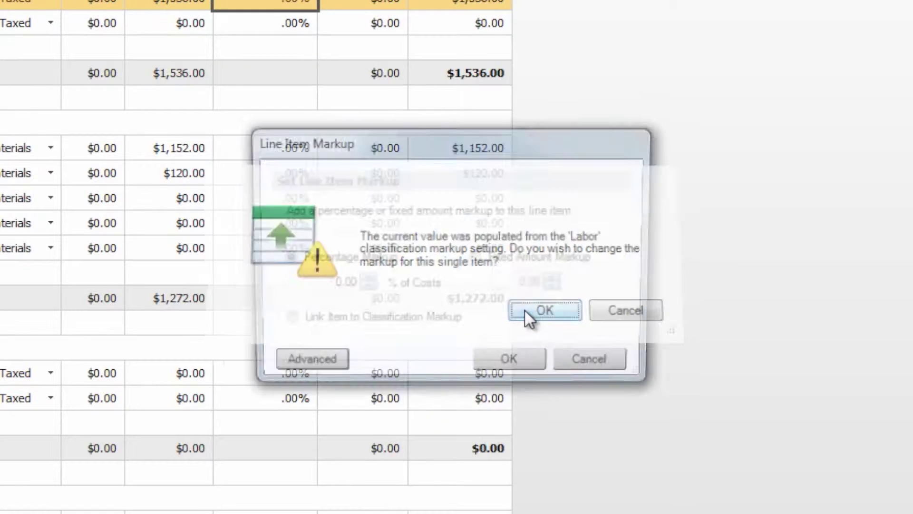
pyautogui.click(329, 287)
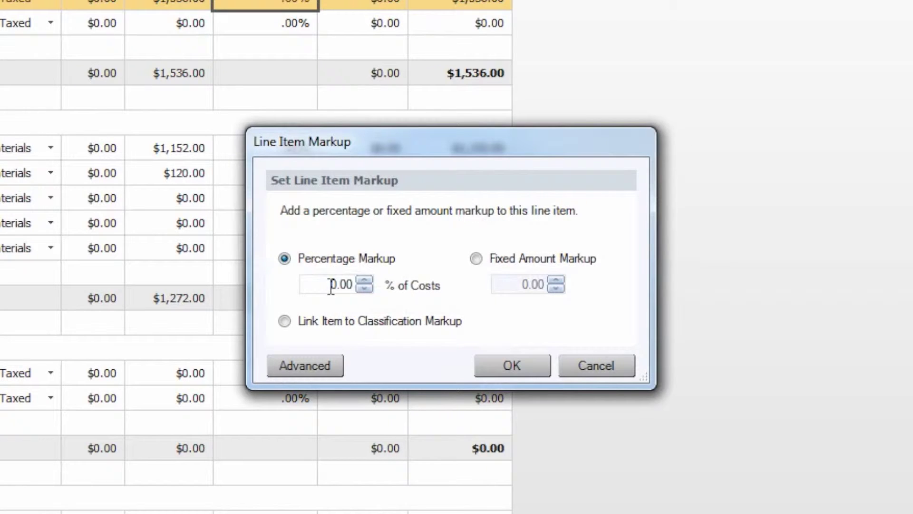
pyautogui.write('1')
pyautogui.click(481, 265)
pyautogui.write('200')
pyautogui.press('Delete')
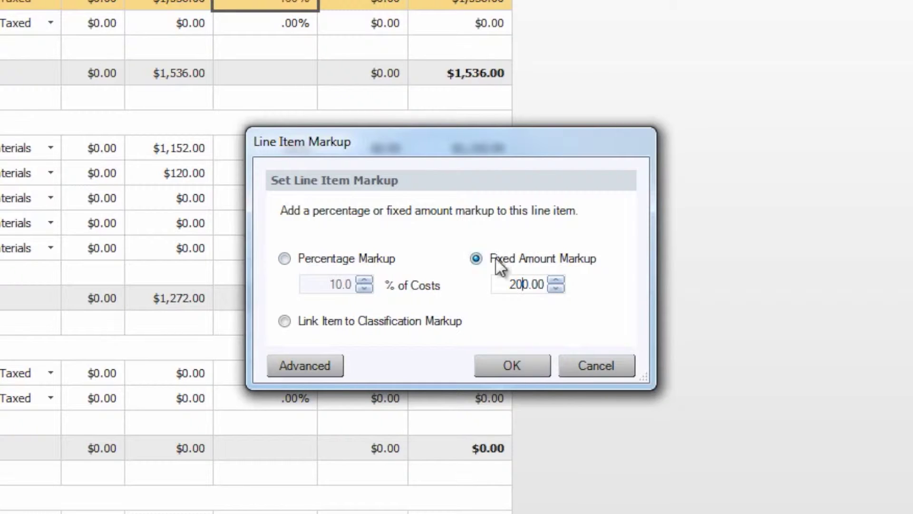
pyautogui.click(292, 259)
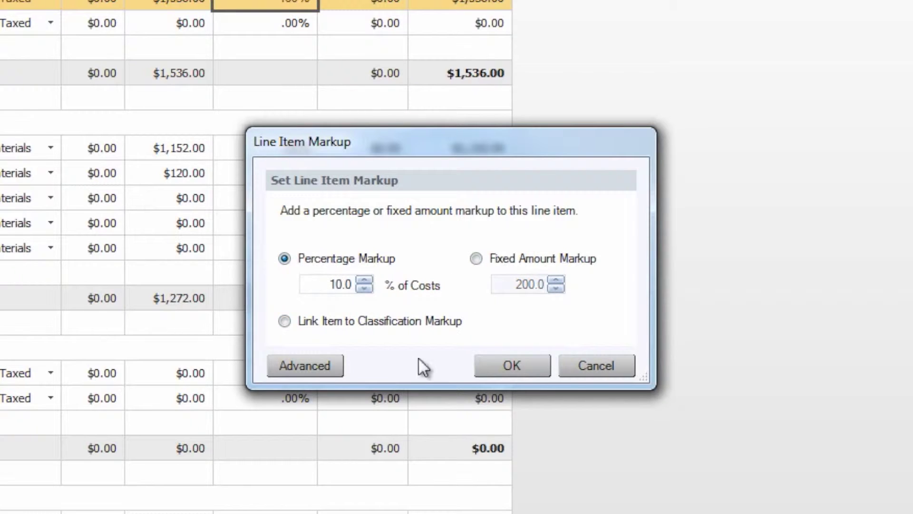
pyautogui.click(513, 371)
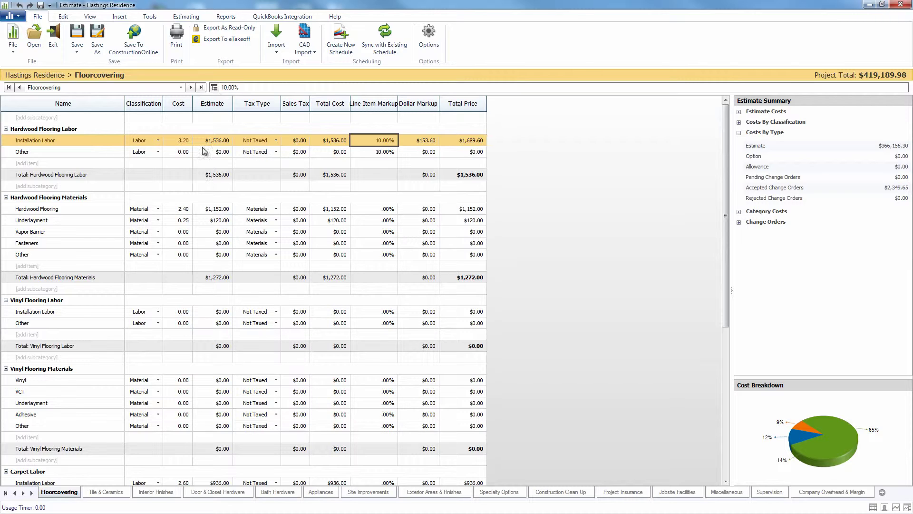
# Step: Set classification markups to Material 10%, Labor 8% and Other 7%
pyautogui.click(193, 17)
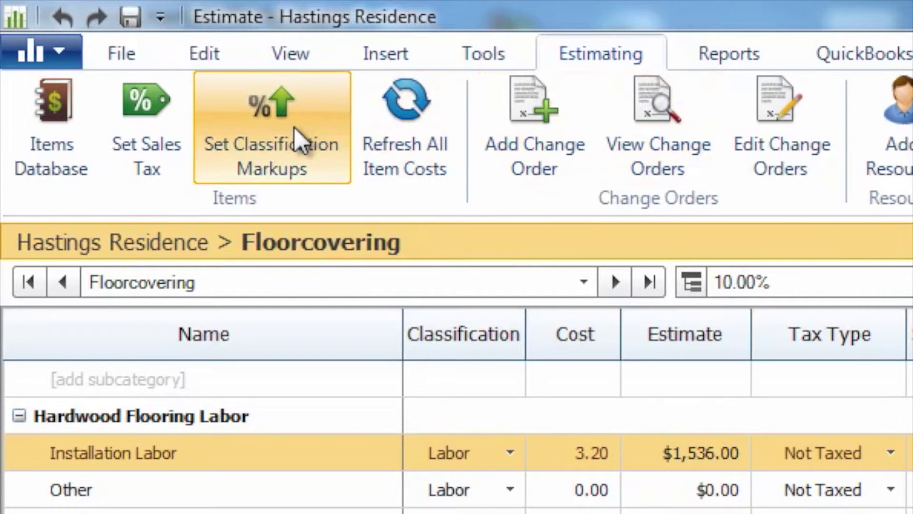
pyautogui.click(301, 138)
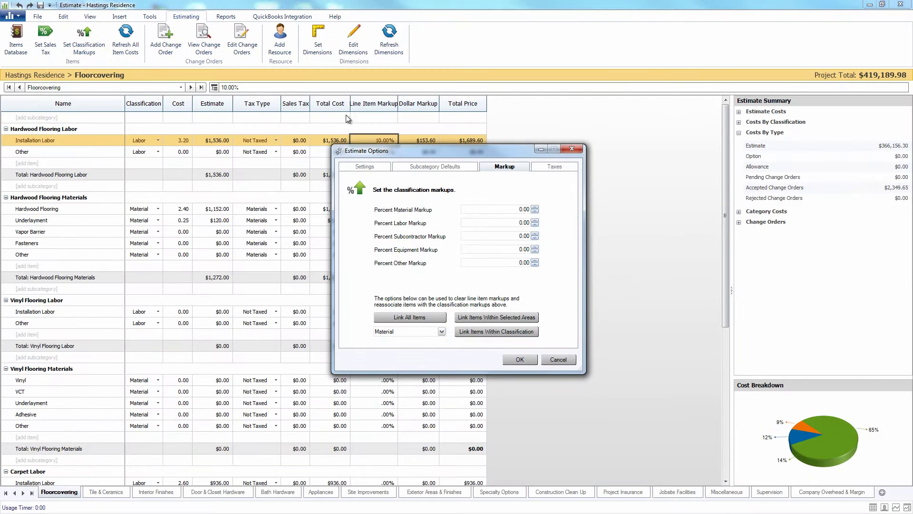
pyautogui.moveTo(455, 151); pyautogui.dragTo(407, 131)
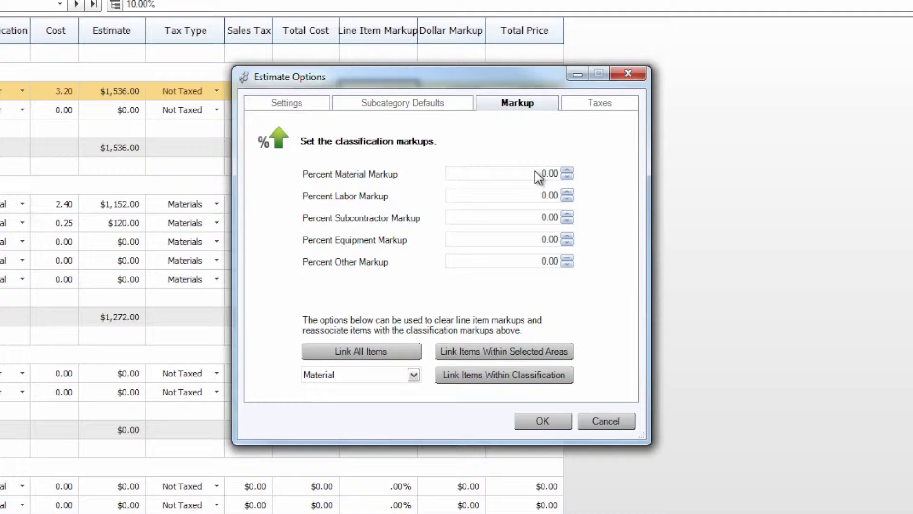
pyautogui.click(567, 171)
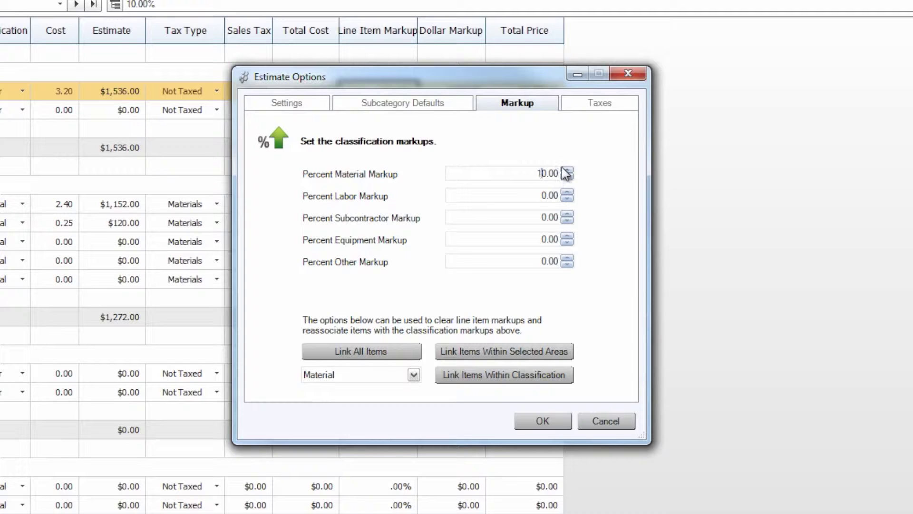
pyautogui.click(533, 193)
pyautogui.write('8')
pyautogui.click(543, 265)
pyautogui.write('7')
# Step: Relink all line items to the classification markups and apply the options
pyautogui.click(503, 357)
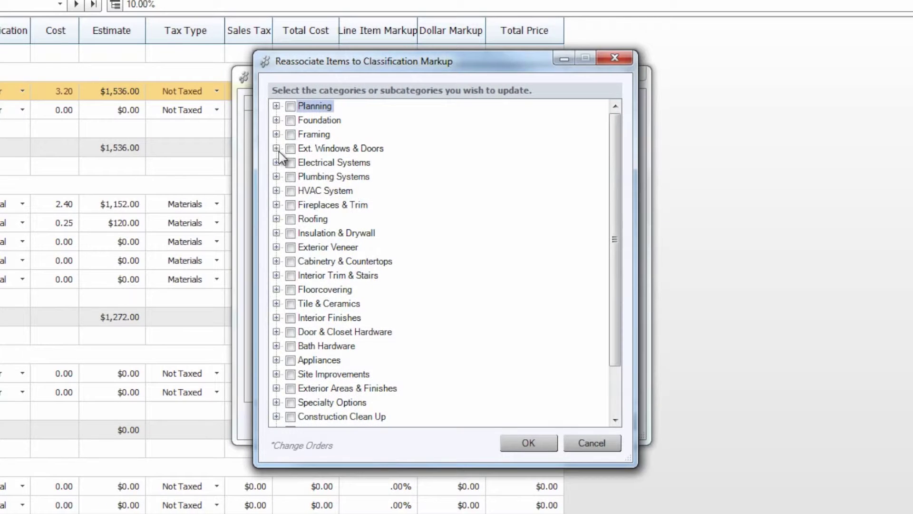
pyautogui.click(278, 151)
pyautogui.click(278, 151)
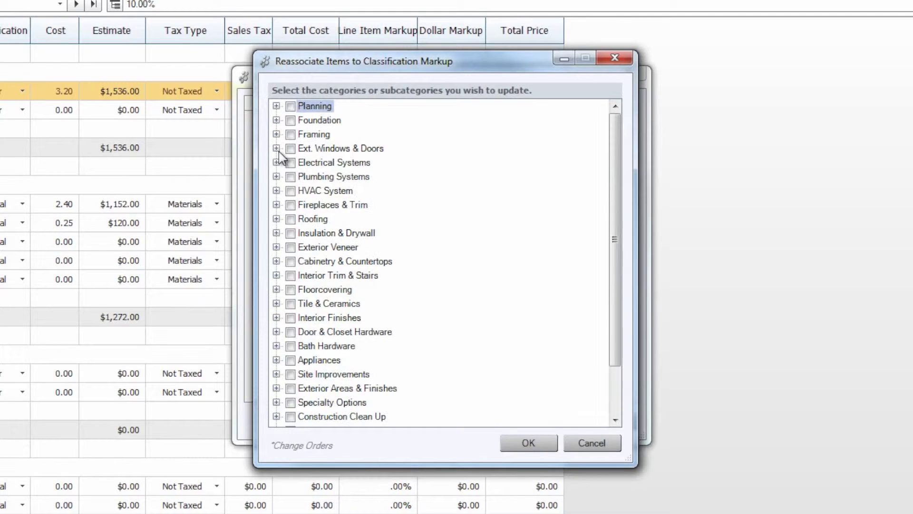
pyautogui.click(529, 443)
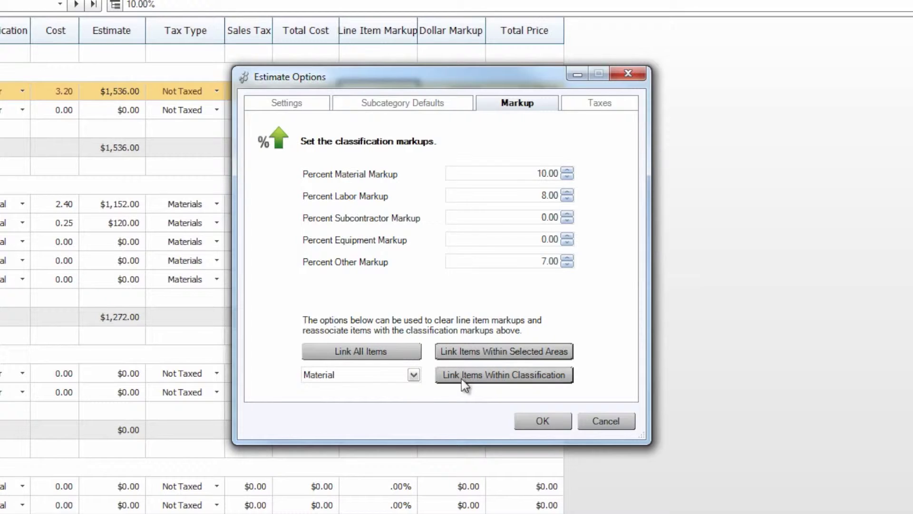
pyautogui.click(413, 376)
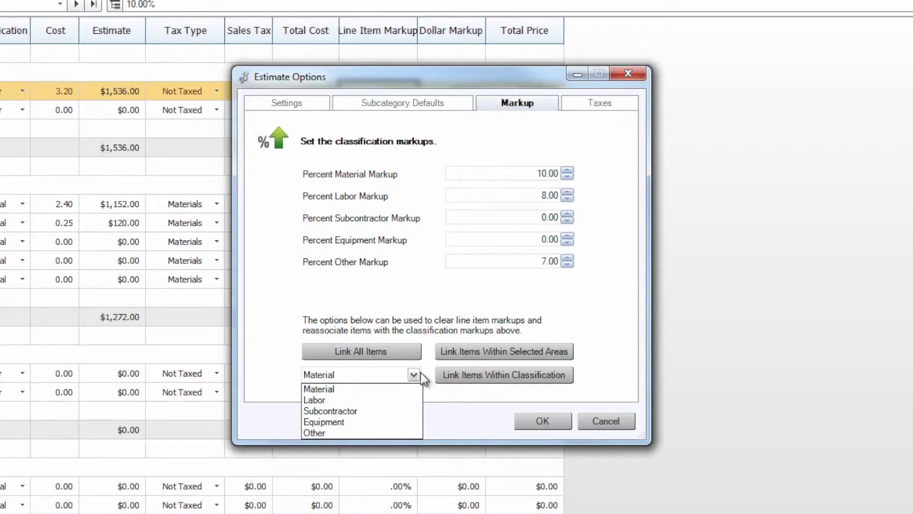
pyautogui.click(414, 375)
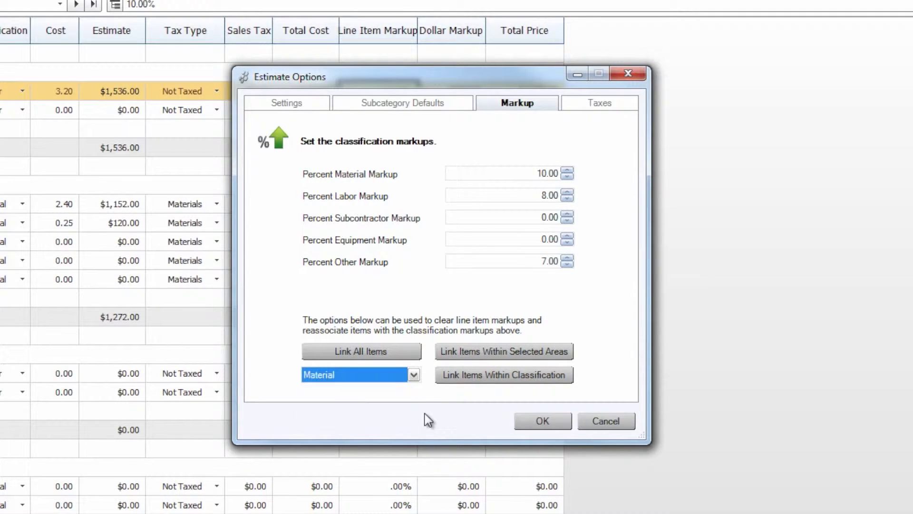
pyautogui.click(377, 354)
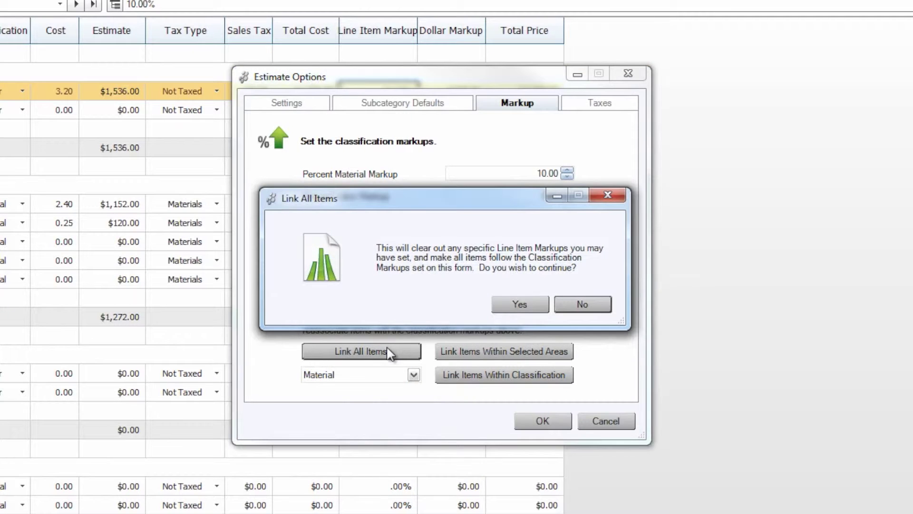
pyautogui.click(517, 304)
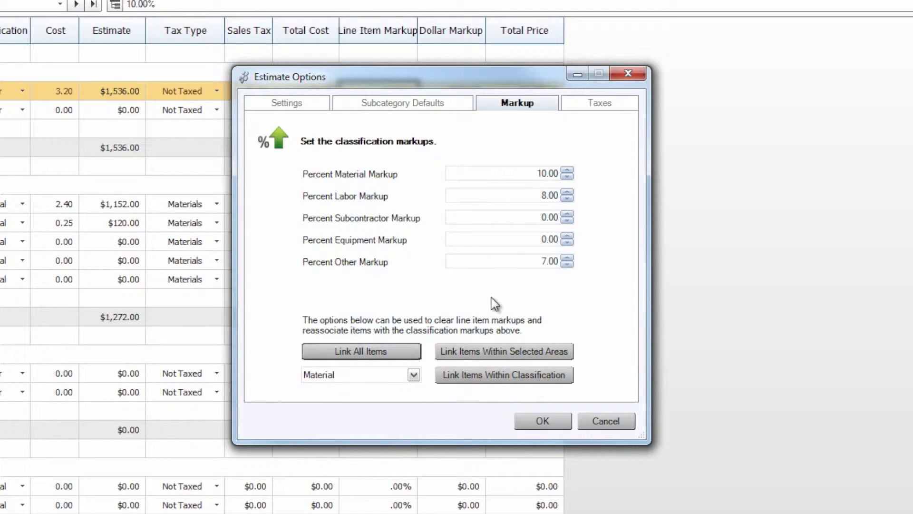
pyautogui.click(552, 426)
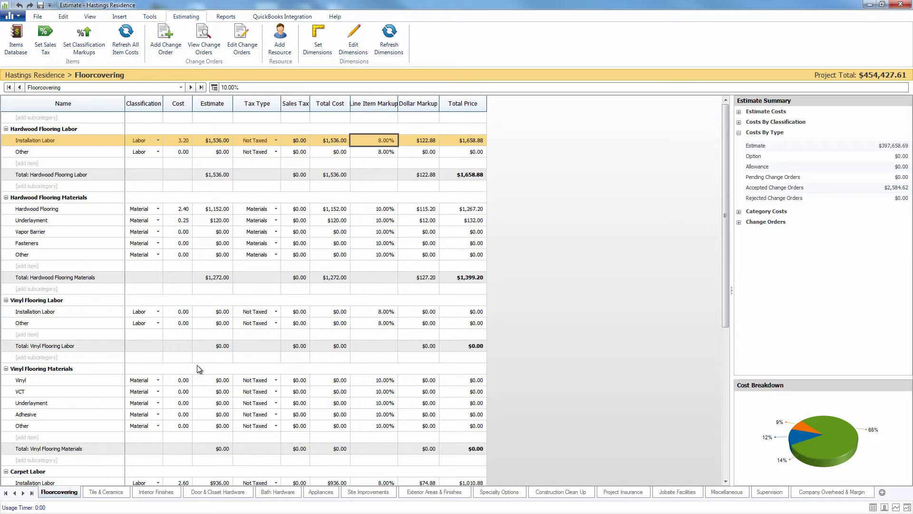
# Step: Override Hardwood Flooring's line item markup with 15%
pyautogui.moveTo(724, 205)
pyautogui.mouseDown()
pyautogui.moveTo(725, 228)
pyautogui.moveTo(726, 201)
pyautogui.mouseUp()
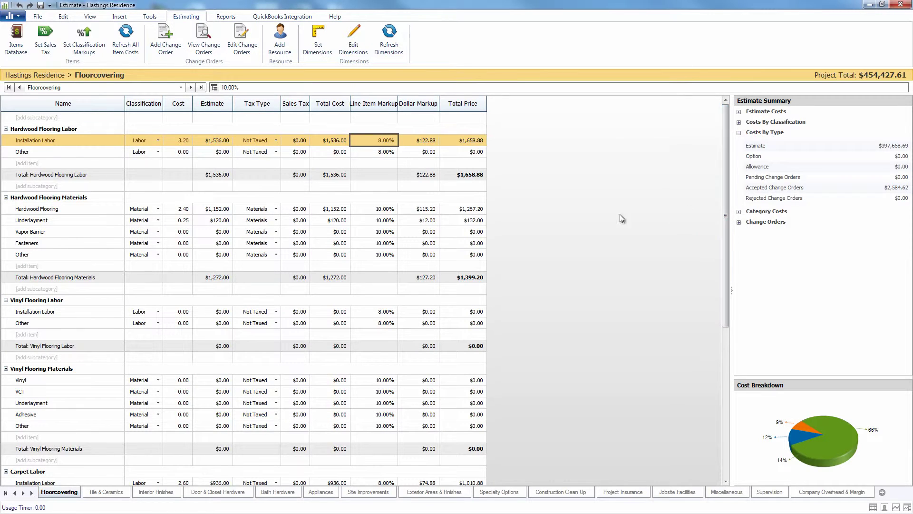
pyautogui.click(386, 210)
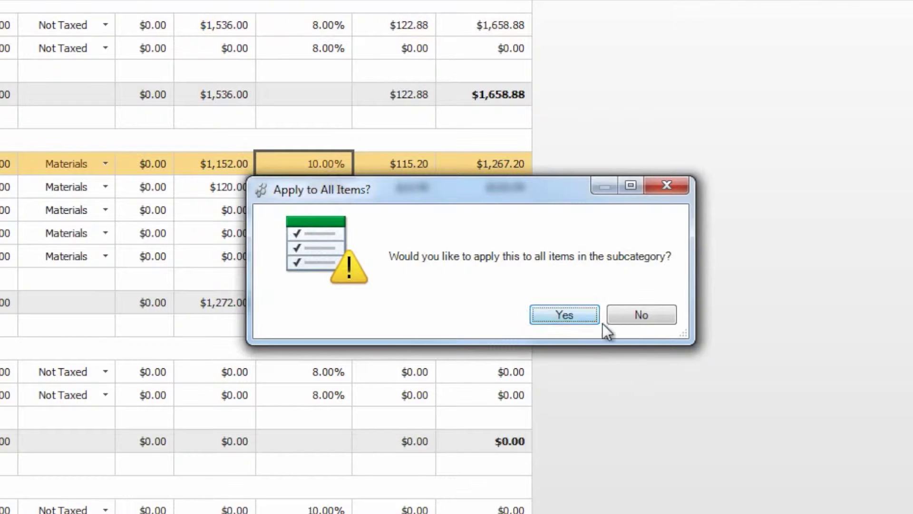
pyautogui.click(613, 317)
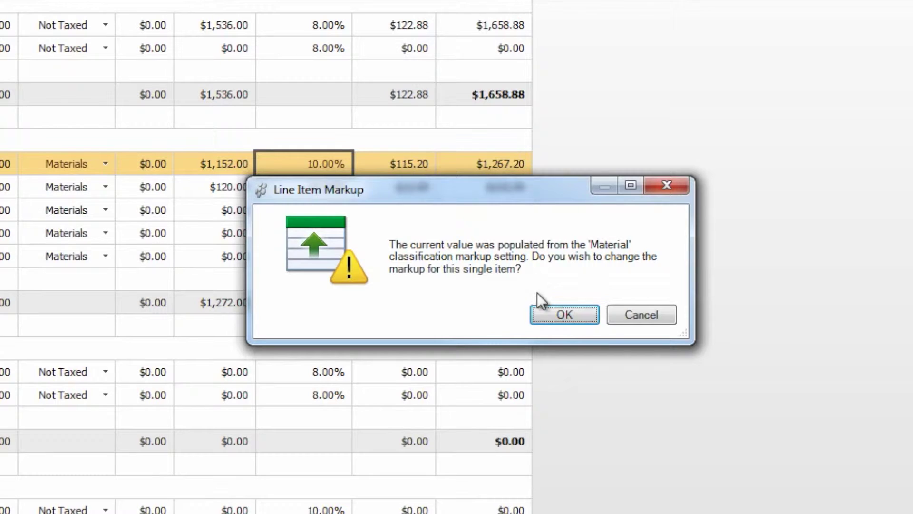
pyautogui.click(558, 319)
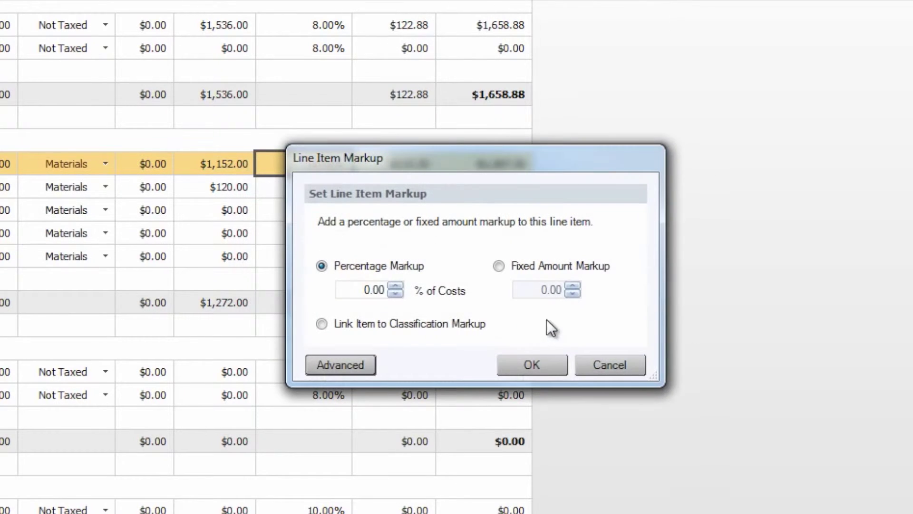
pyautogui.click(364, 290)
pyautogui.write('15')
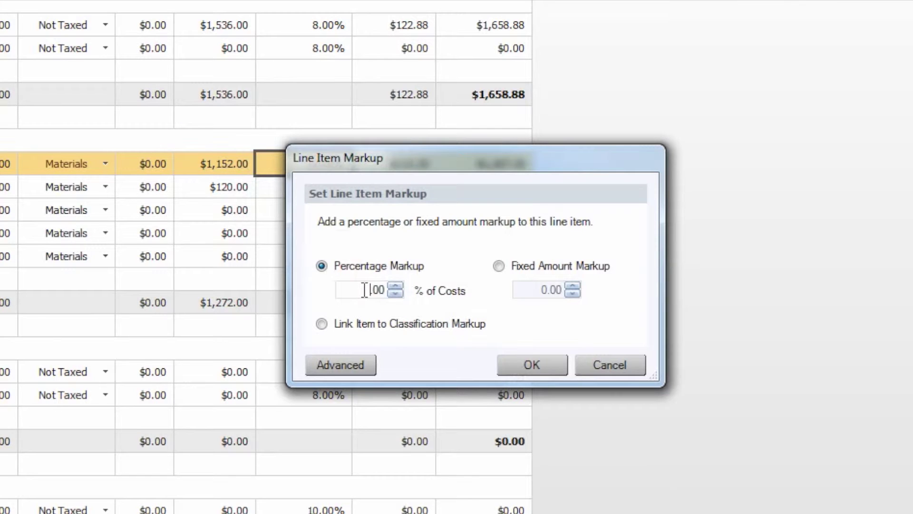
pyautogui.click(531, 361)
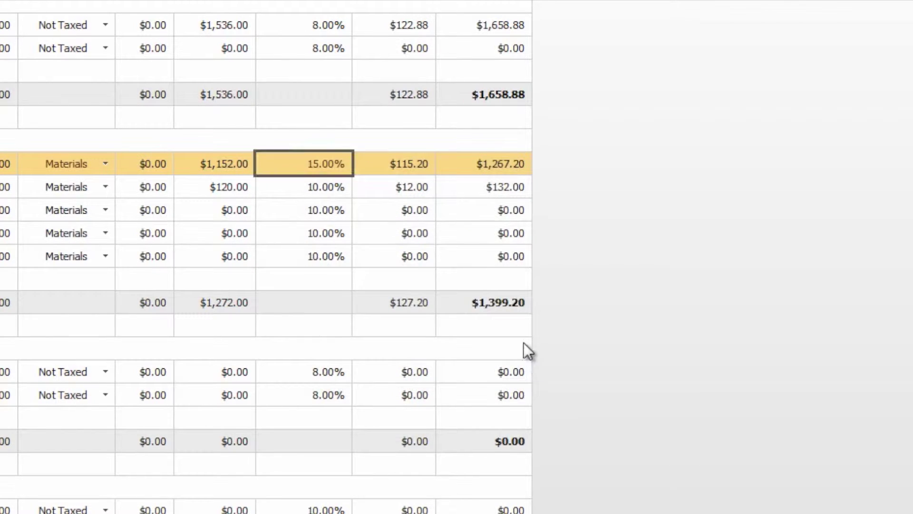
# Step: Relink Hardwood Flooring to its classification markup and refresh all item costs
pyautogui.click(300, 189)
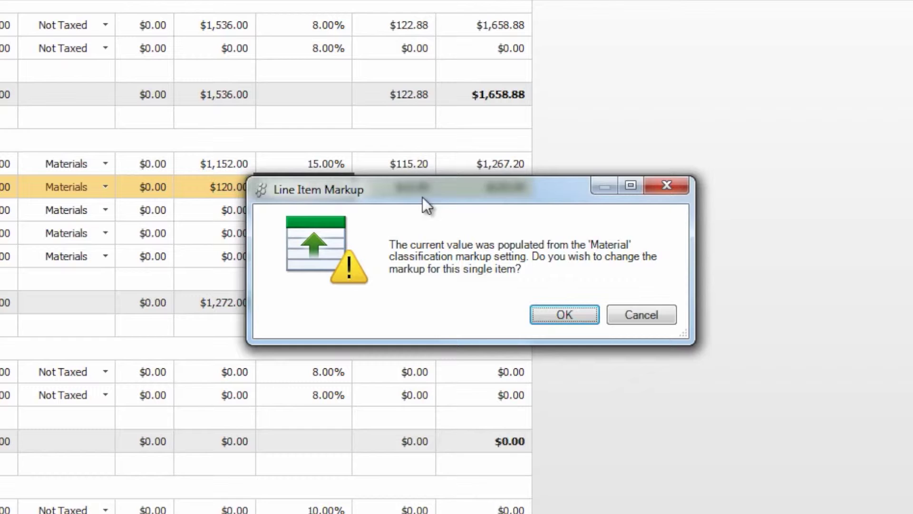
pyautogui.click(659, 321)
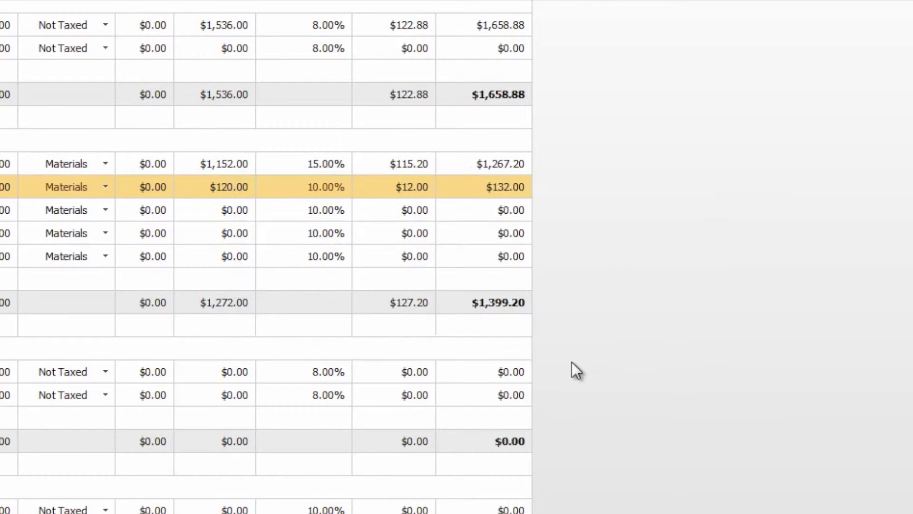
pyautogui.click(318, 163)
pyautogui.click(613, 315)
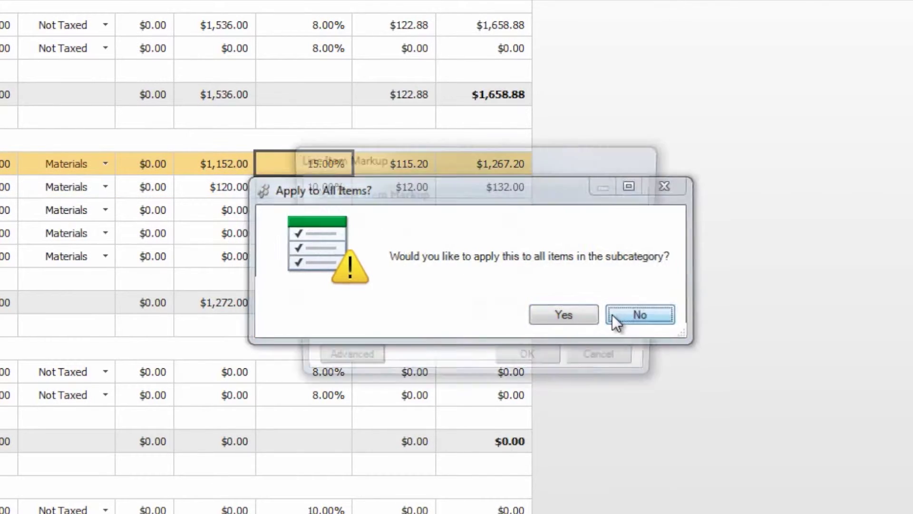
pyautogui.click(323, 325)
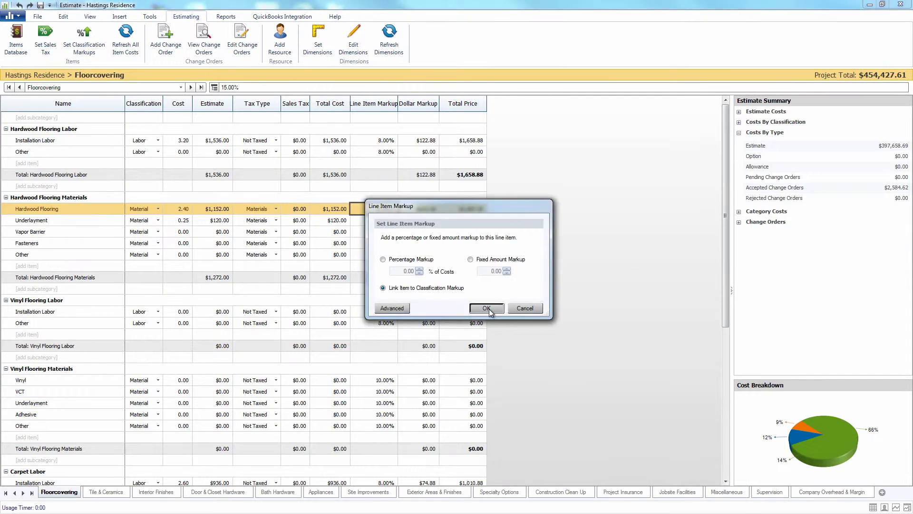
pyautogui.click(487, 309)
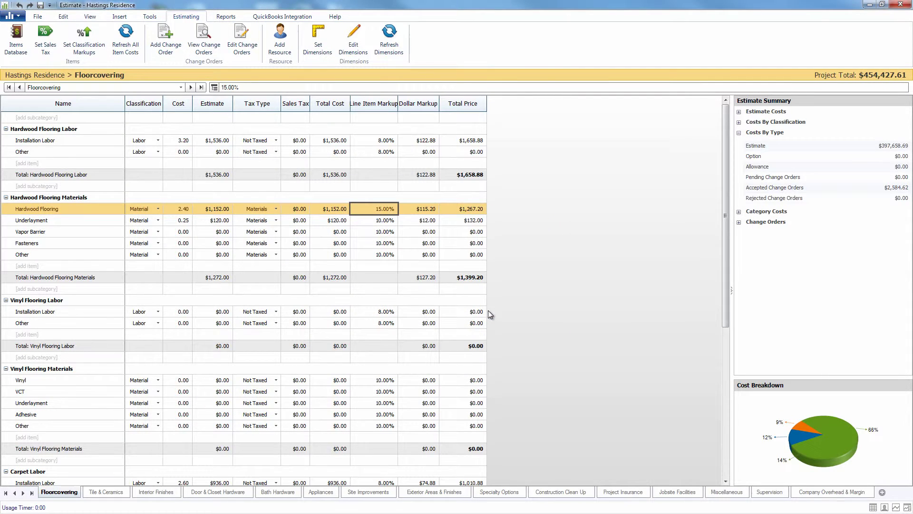
pyautogui.click(129, 42)
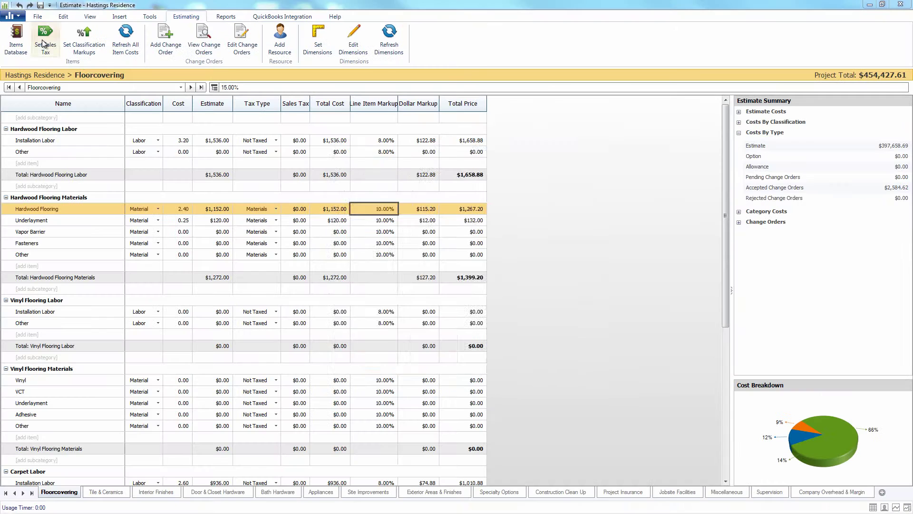
# Step: Apply local sales tax of 10% on materials and 8% on services, using Markup then Tax
pyautogui.click(160, 152)
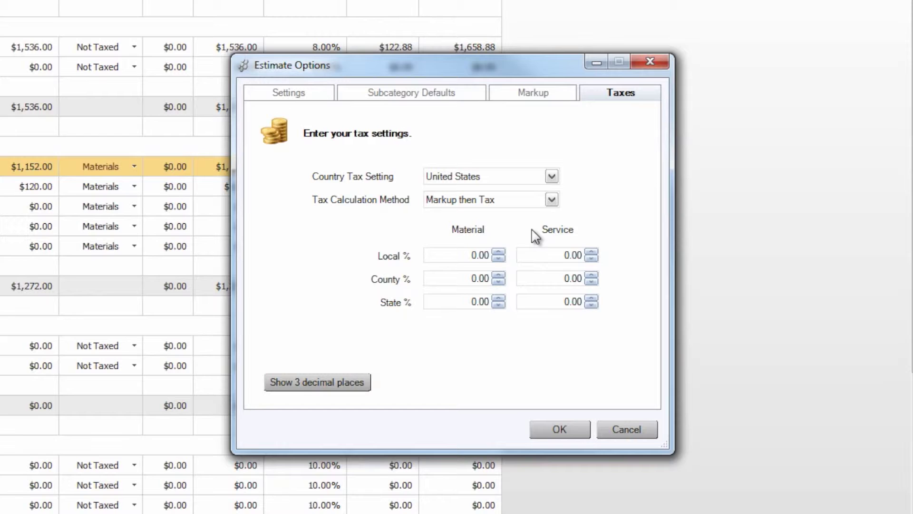
pyautogui.click(552, 200)
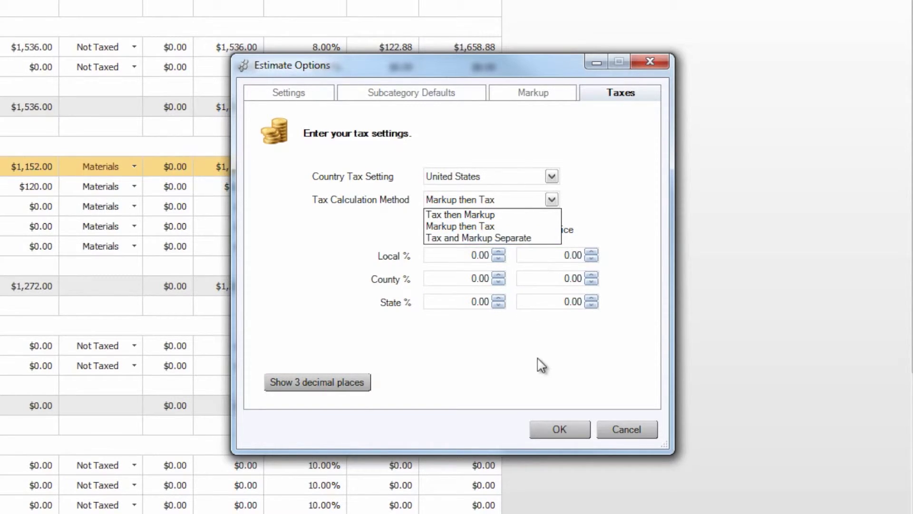
pyautogui.click(580, 427)
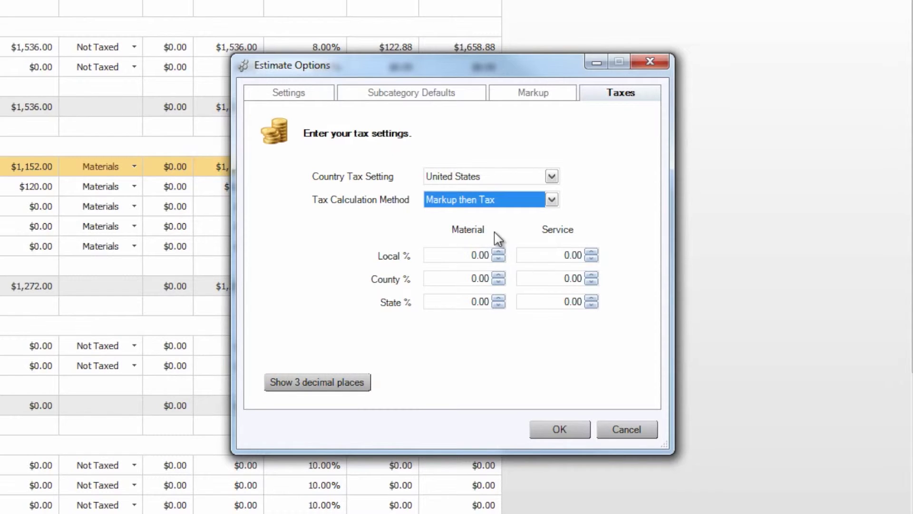
pyautogui.click(475, 257)
pyautogui.write('1')
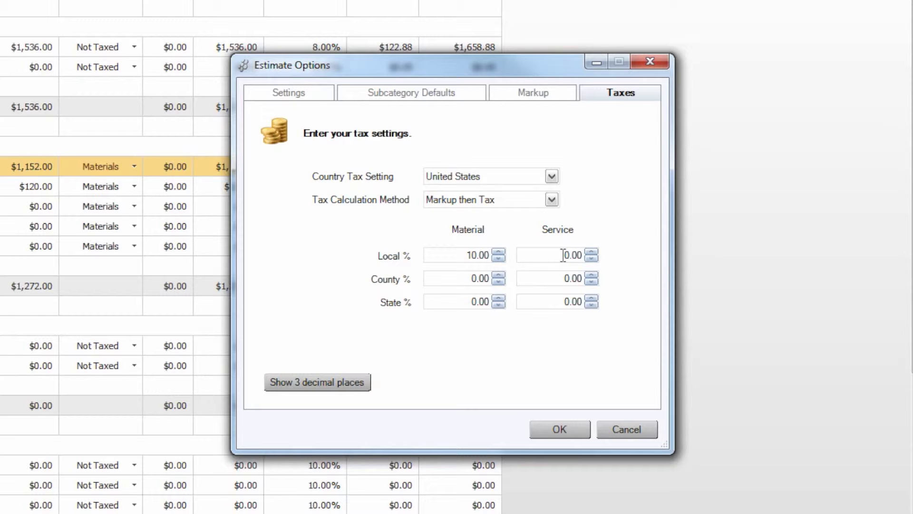
pyautogui.click(558, 430)
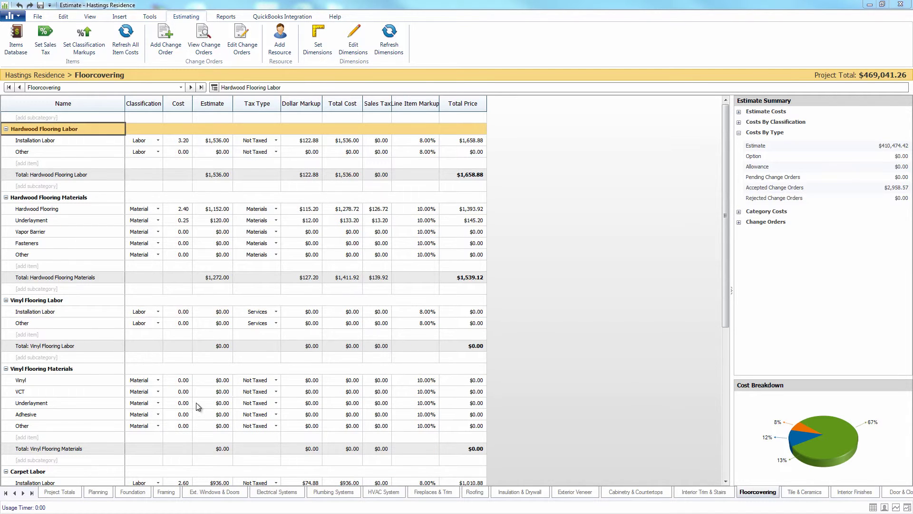
# Step: Switch to the Project Totals sheet
pyautogui.click(71, 496)
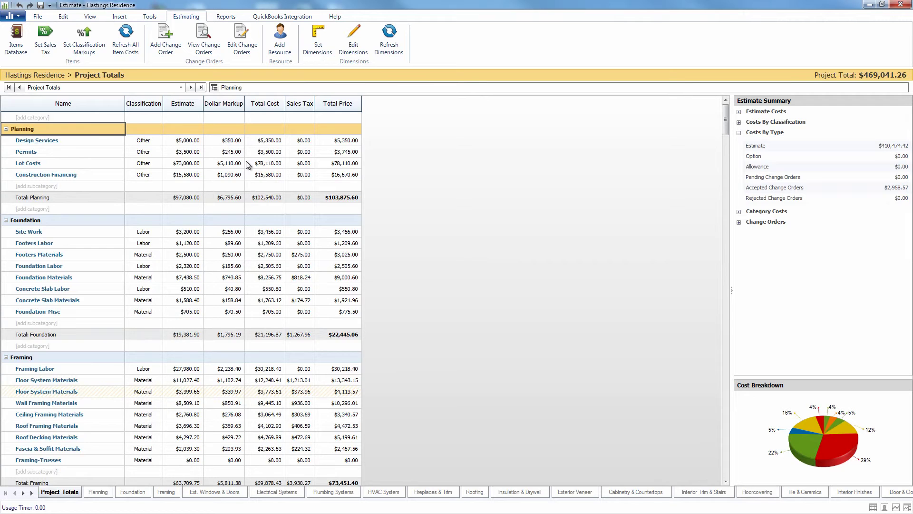